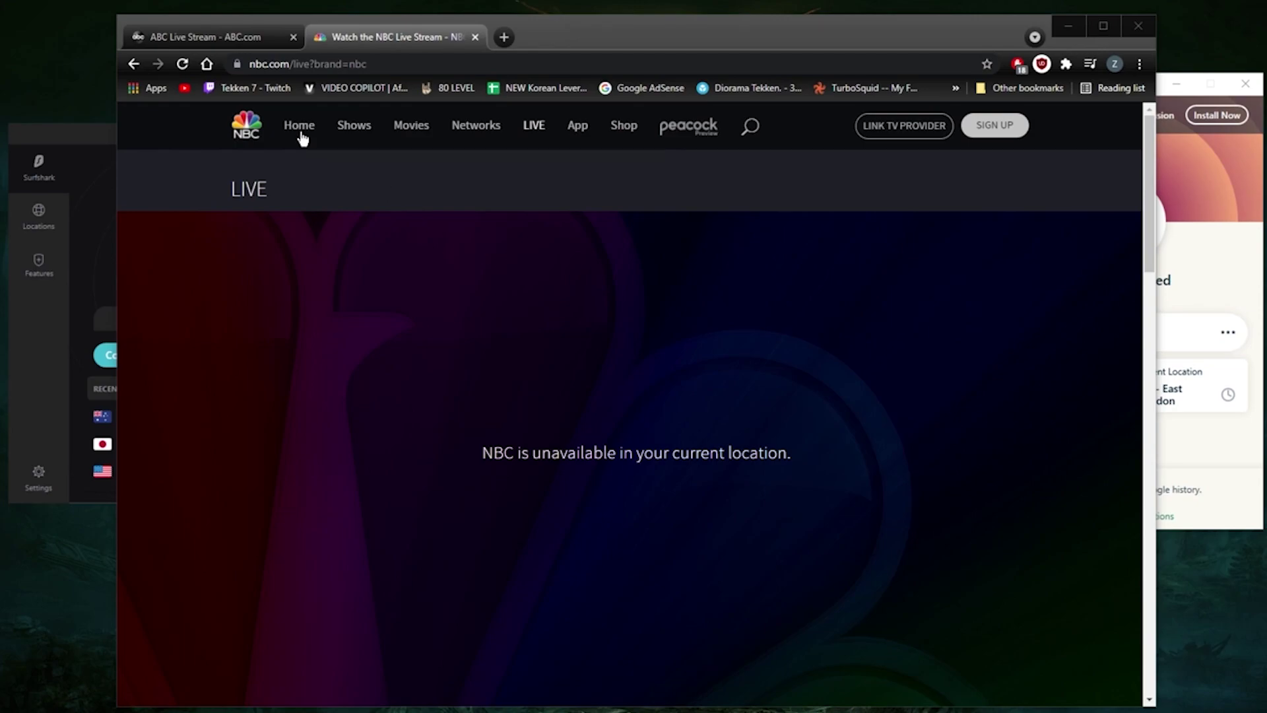
Step: Check the ABC and NBC tabs, dismiss NordVPN's password reminder, and pan the server map
click(198, 40)
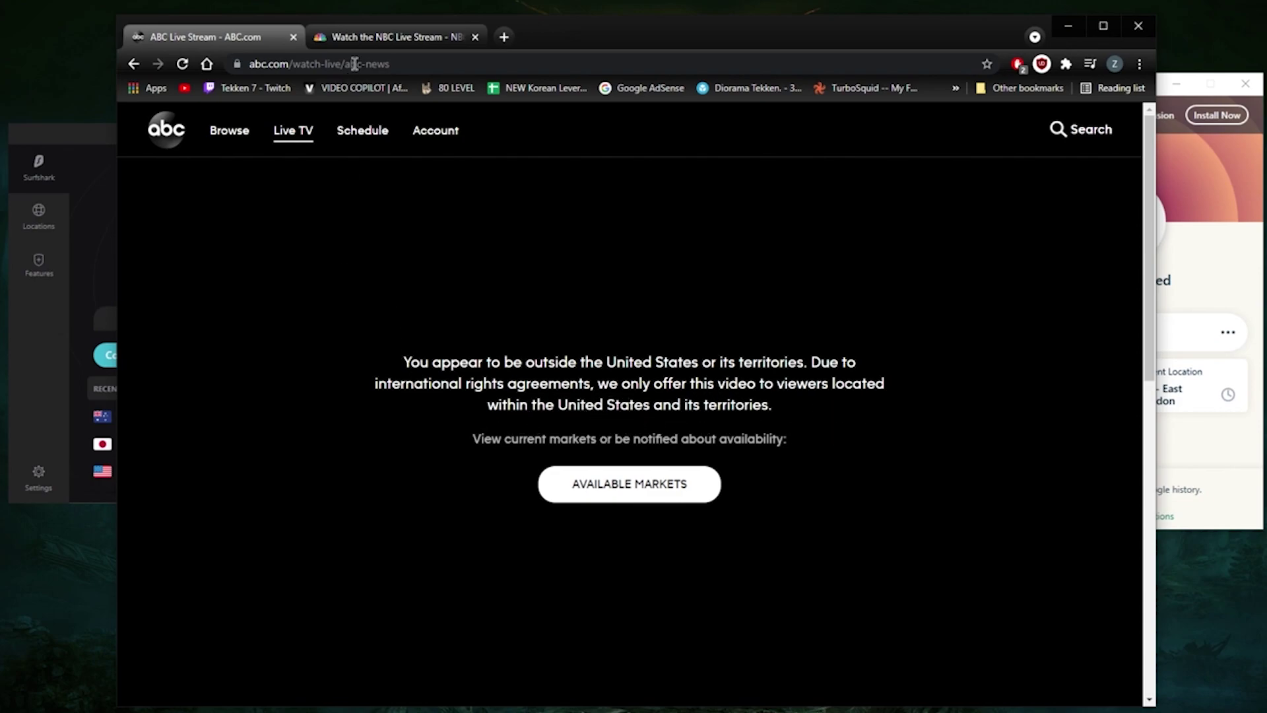
click(390, 45)
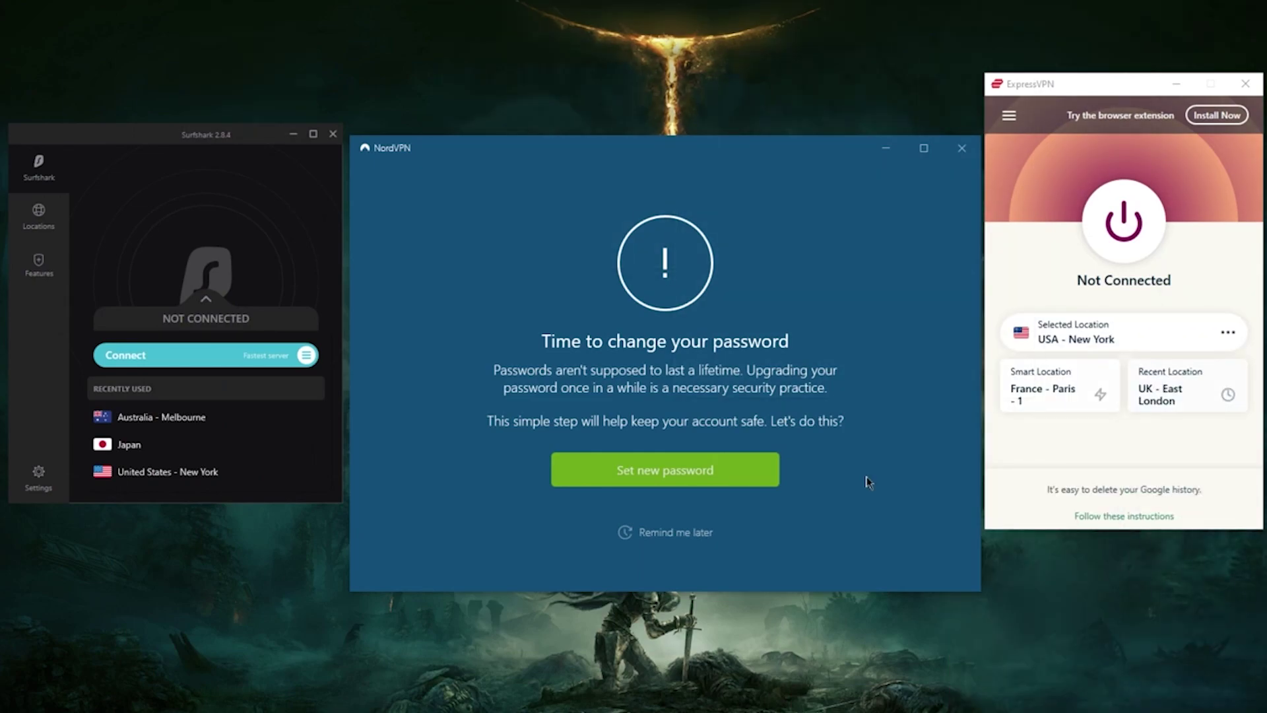
click(680, 535)
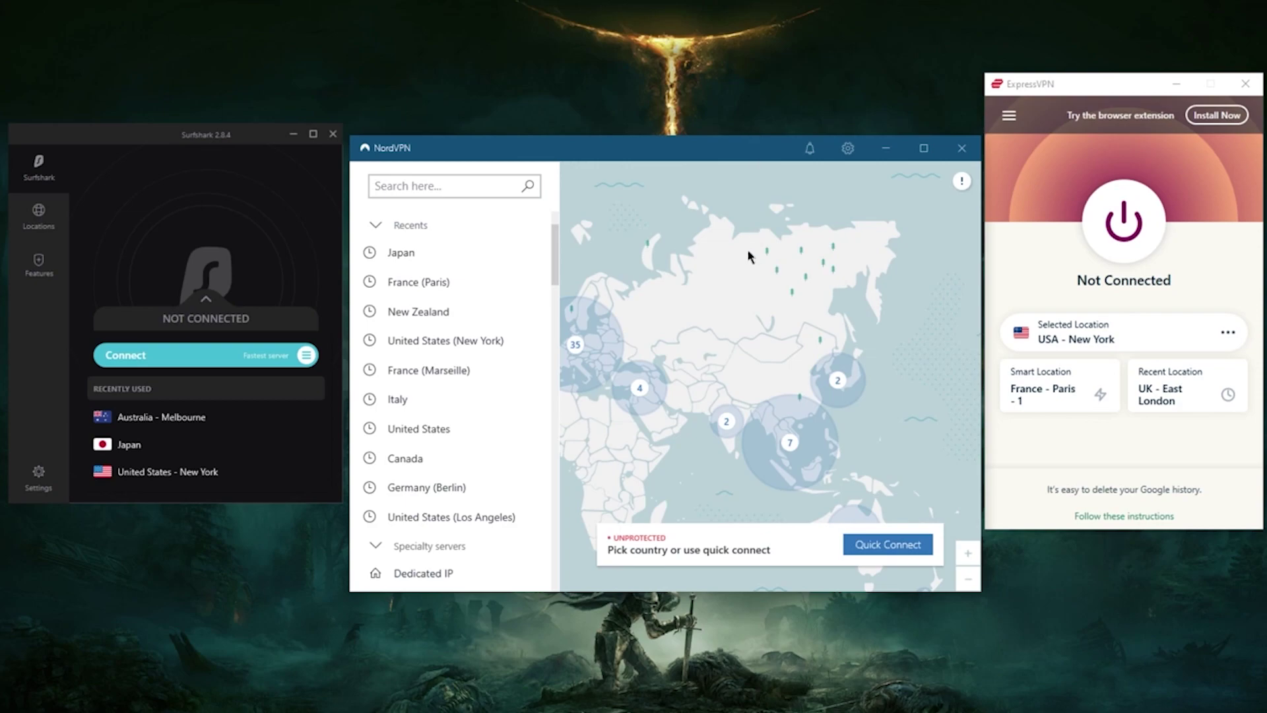
drag(724, 286, 825, 236)
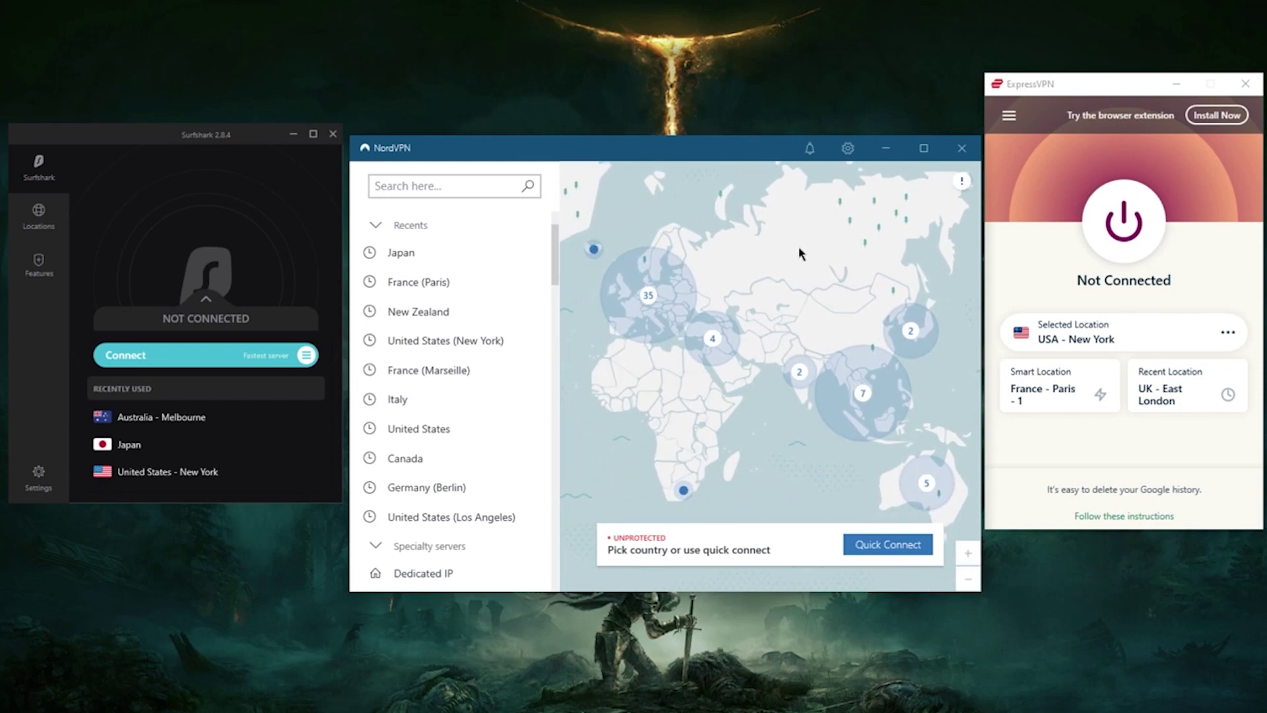
click(1026, 84)
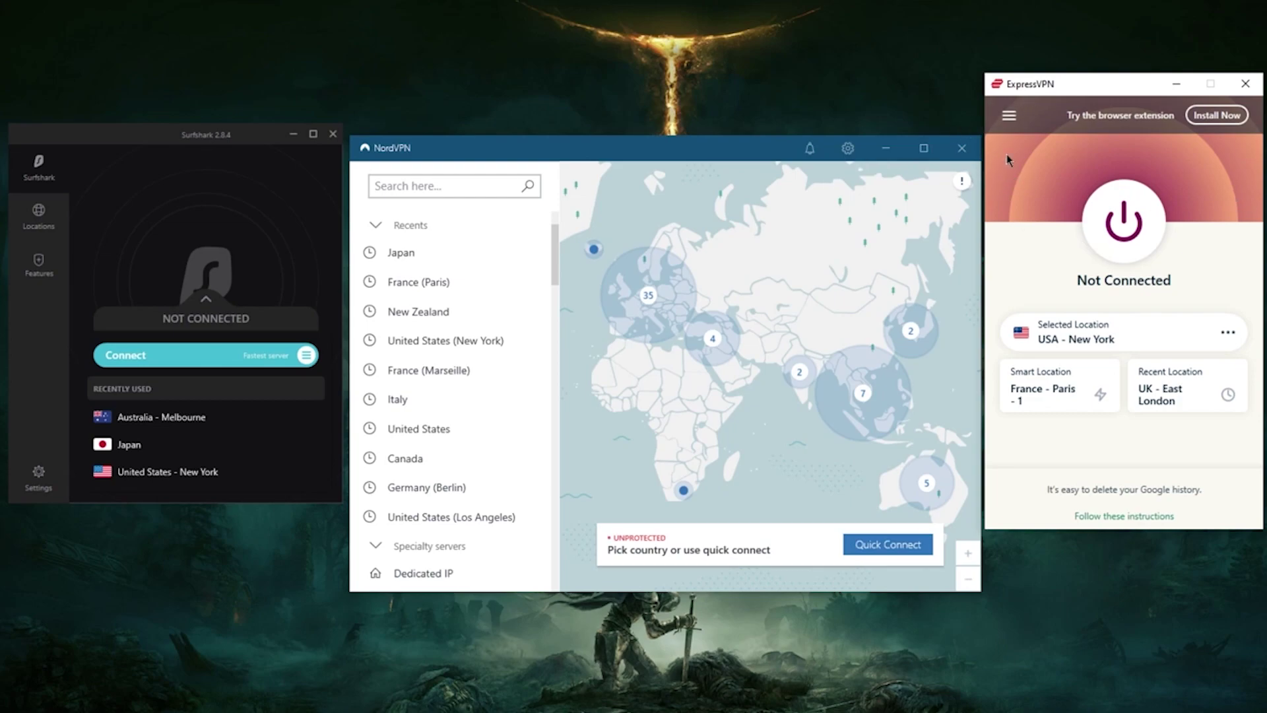
Step: Review ExpressVPN's protocol choices in Options and confirm with OK
click(1010, 115)
click(1033, 189)
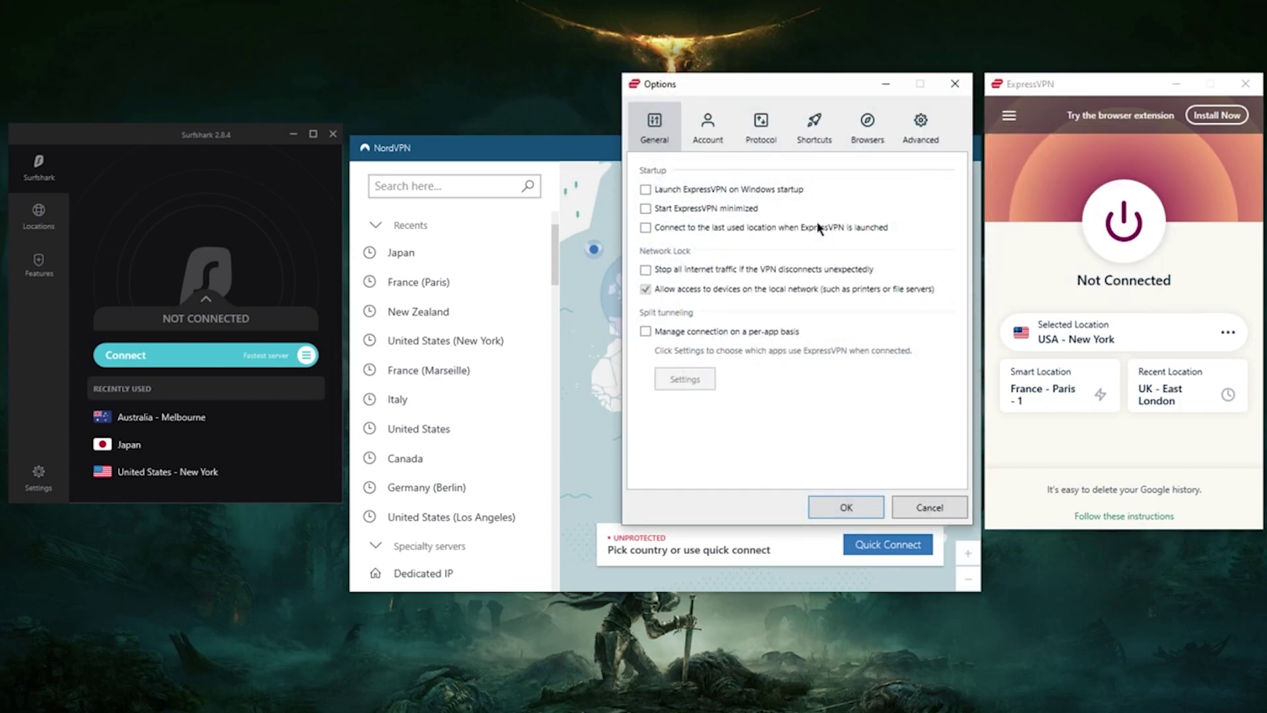
click(756, 143)
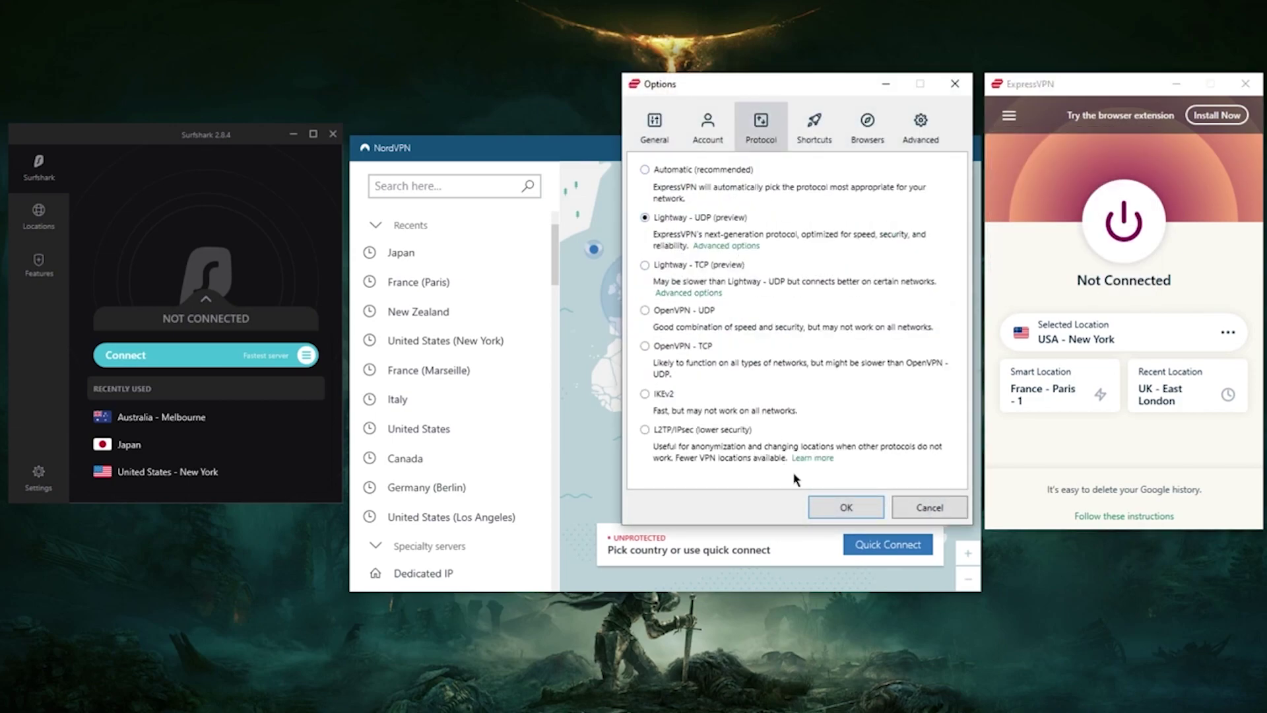
click(847, 507)
Step: Set NordVPN's auto-connect VPN protocol to NordLynx and return to the map
click(848, 148)
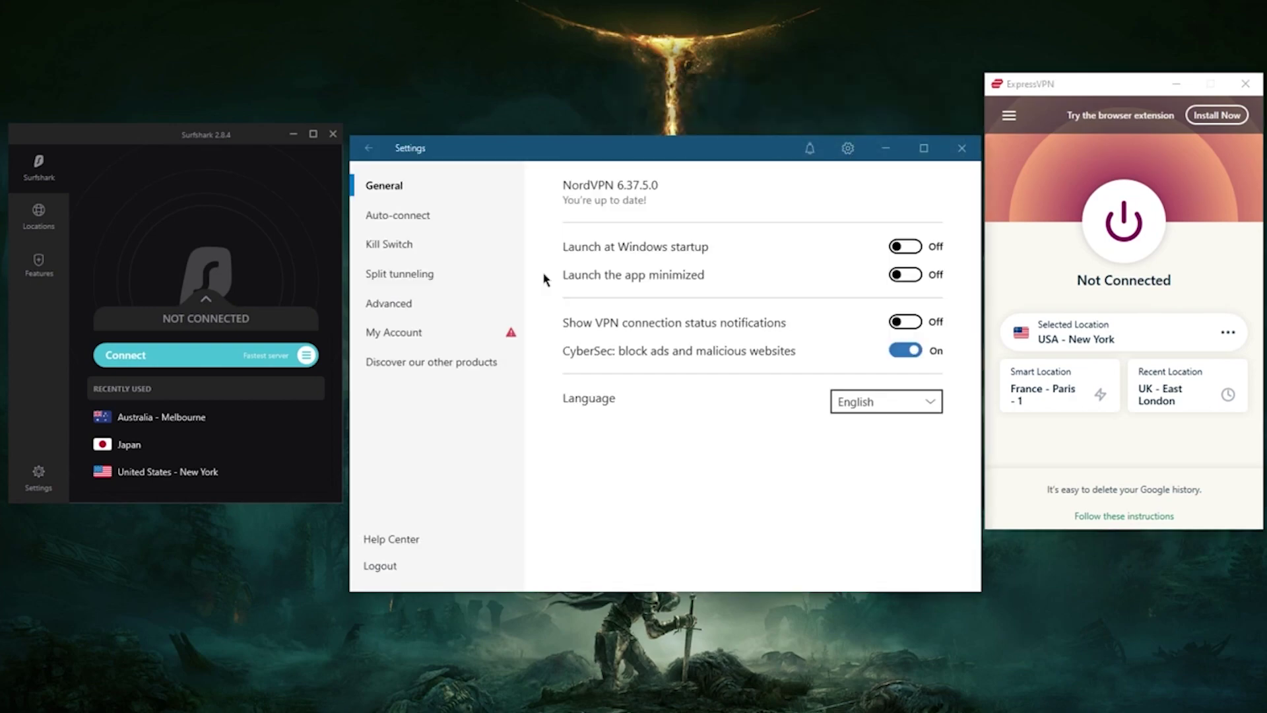
click(415, 216)
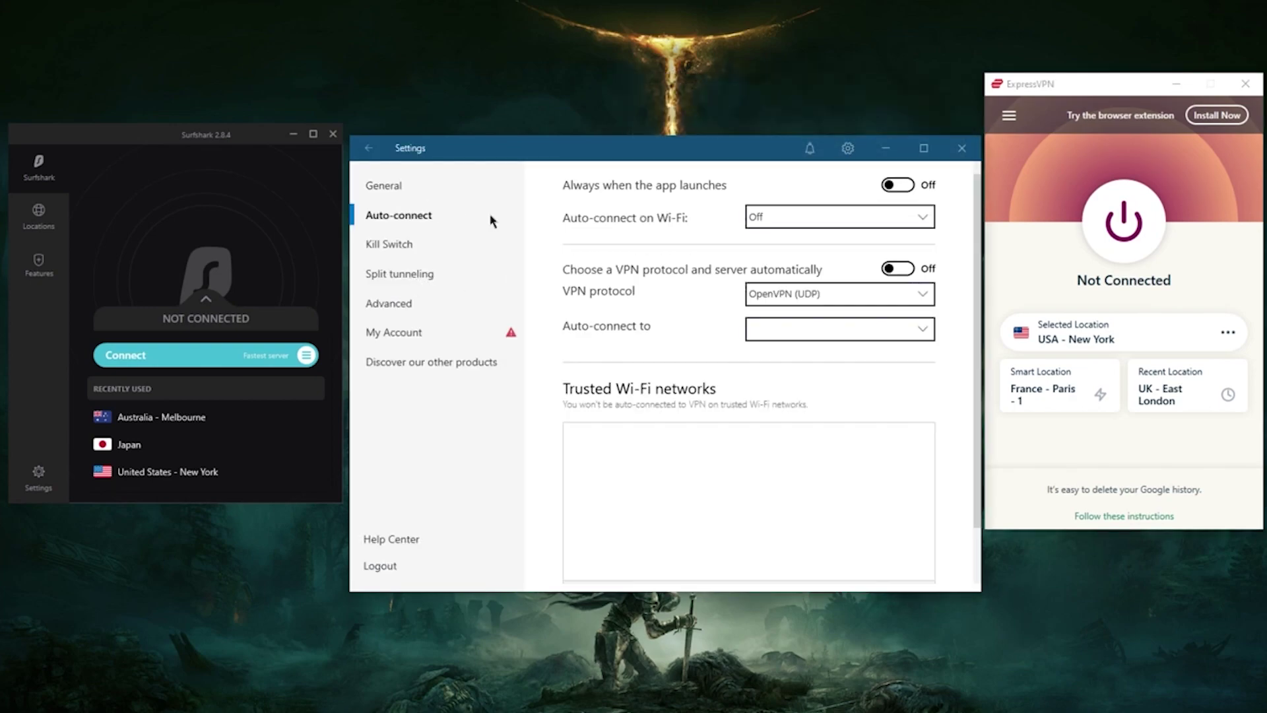
click(852, 299)
click(811, 368)
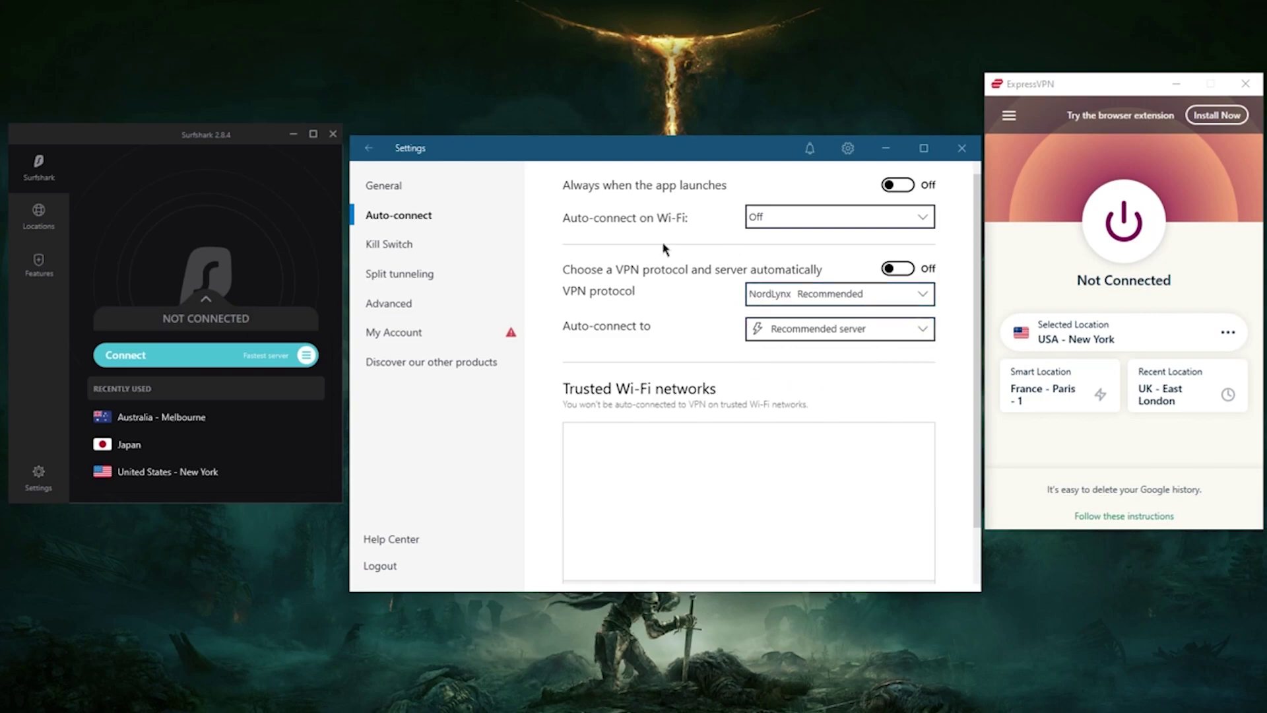
click(369, 148)
Step: Keep WireGuard as Surfshark's protocol in Advanced settings and return to its connection page
click(38, 475)
scroll(154, 439, down, 3)
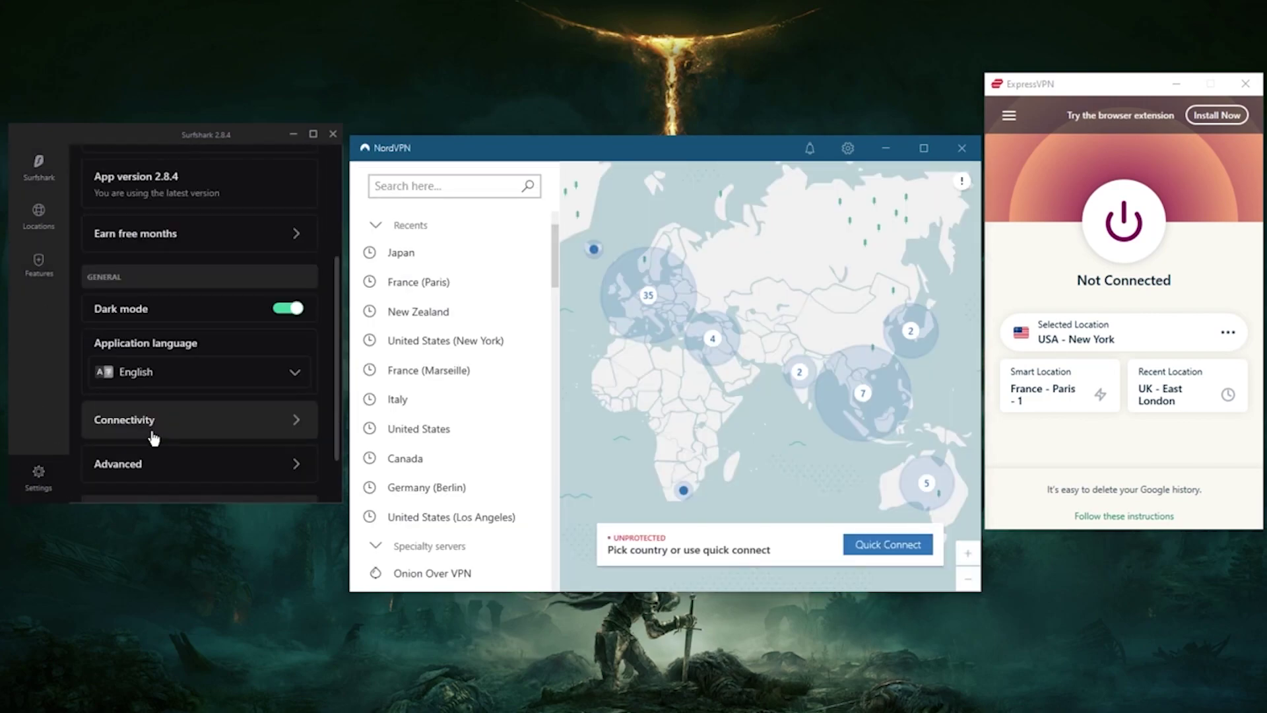
click(162, 462)
scroll(160, 409, down, 3)
scroll(189, 258, up, 3)
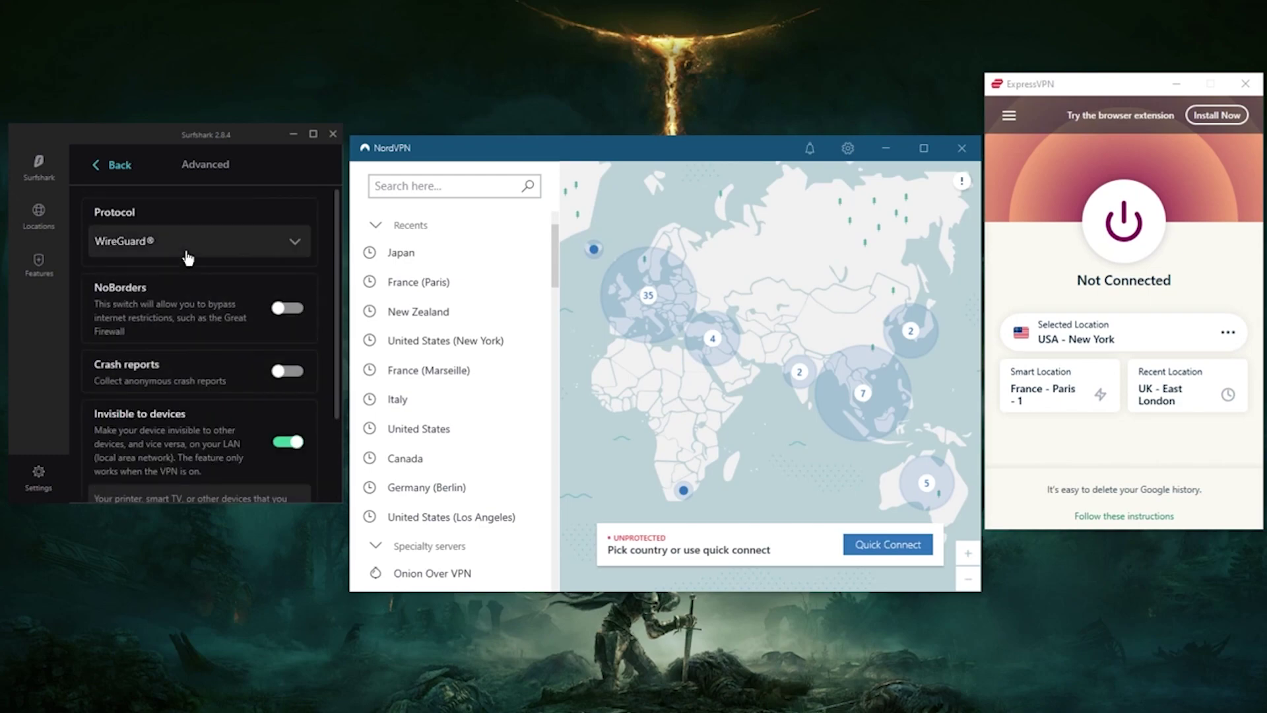
click(188, 257)
click(165, 466)
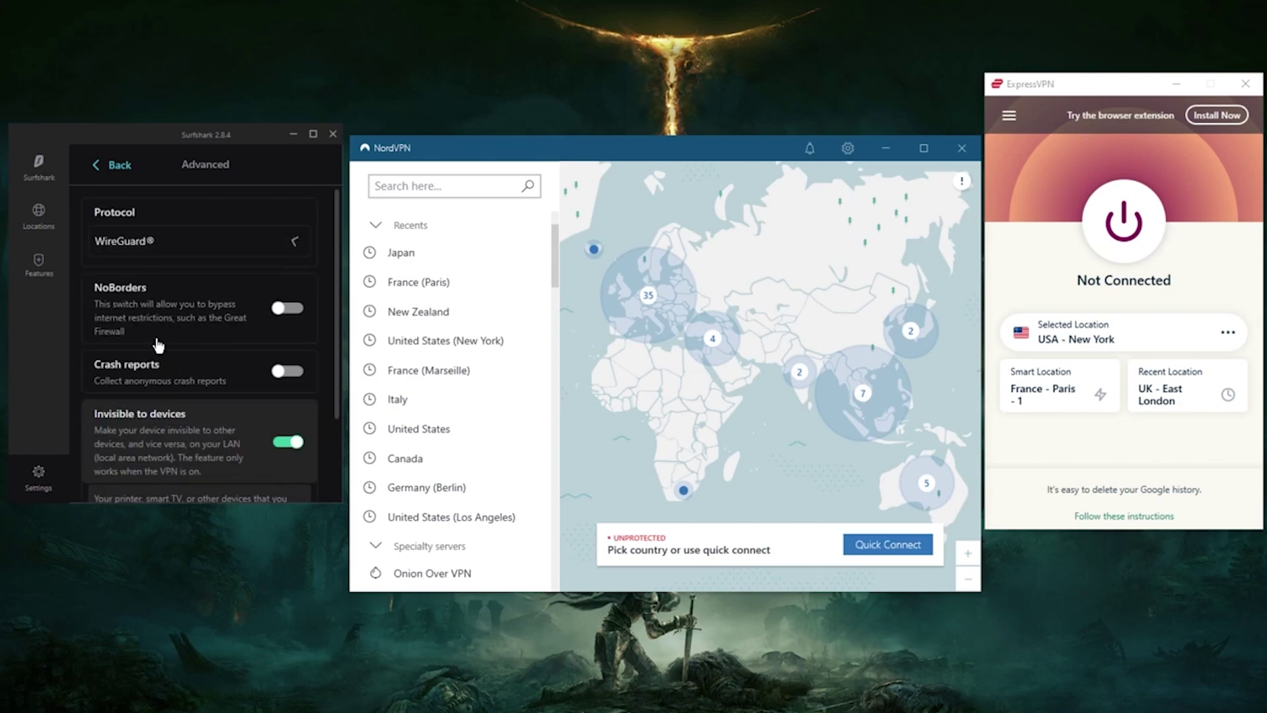
click(109, 165)
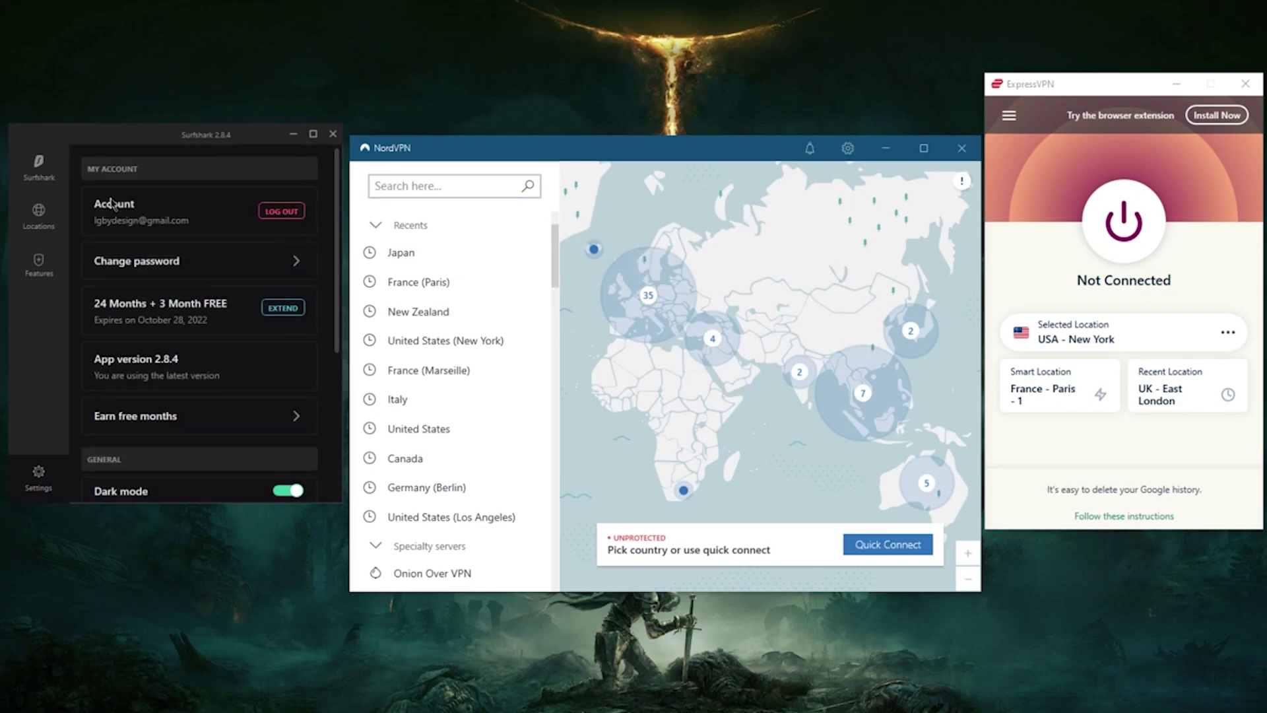
click(38, 166)
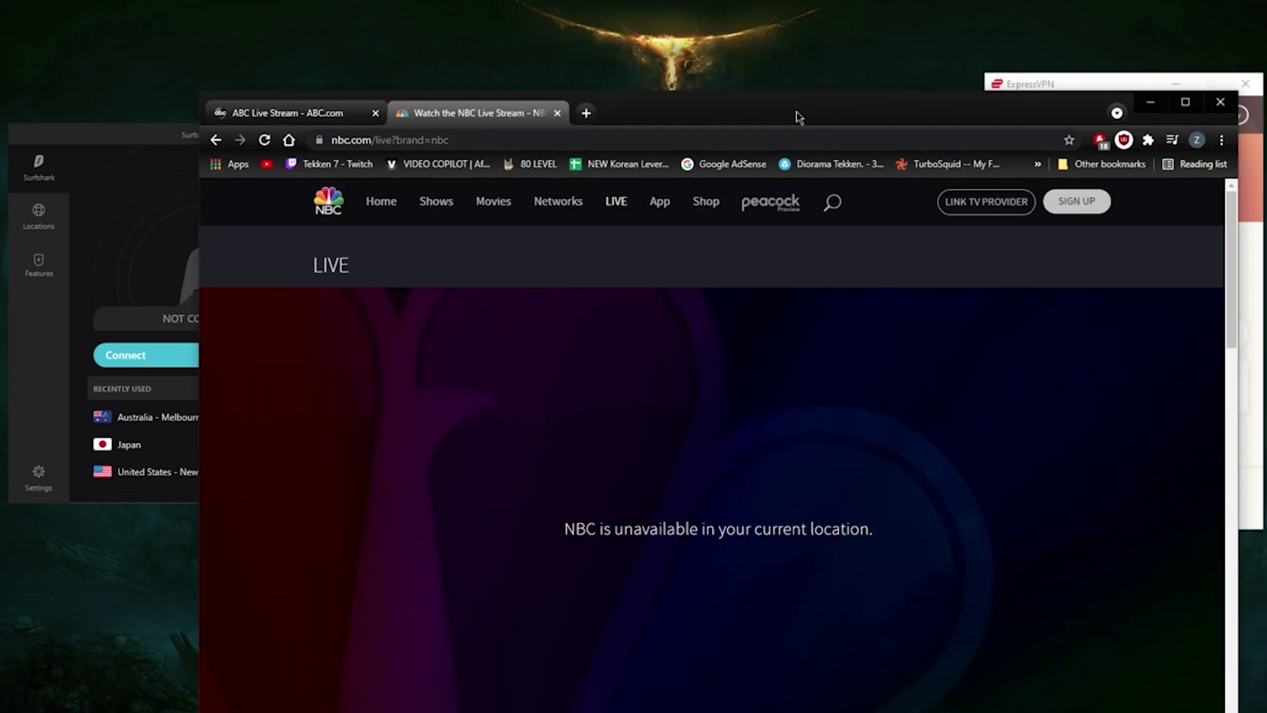
Step: Browse ExpressVPN's locations to the United States, then connect to USA - New York
drag(798, 119, 610, 32)
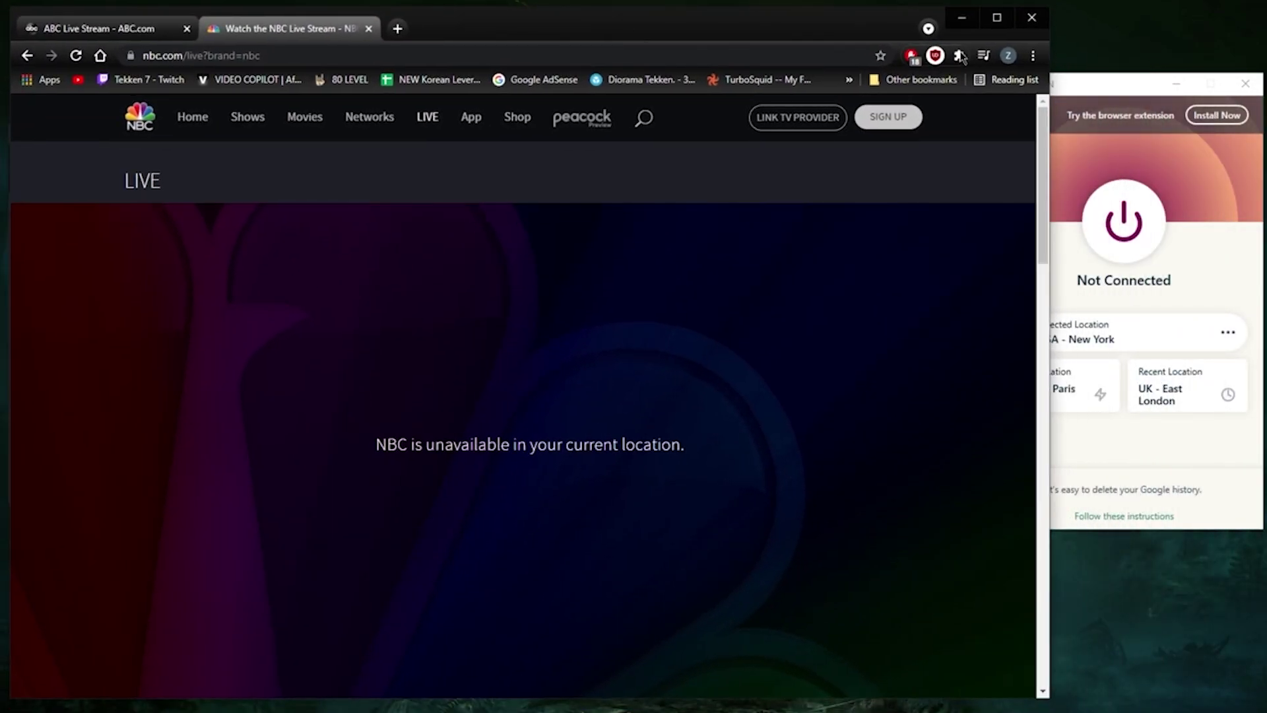
click(1126, 95)
click(1009, 115)
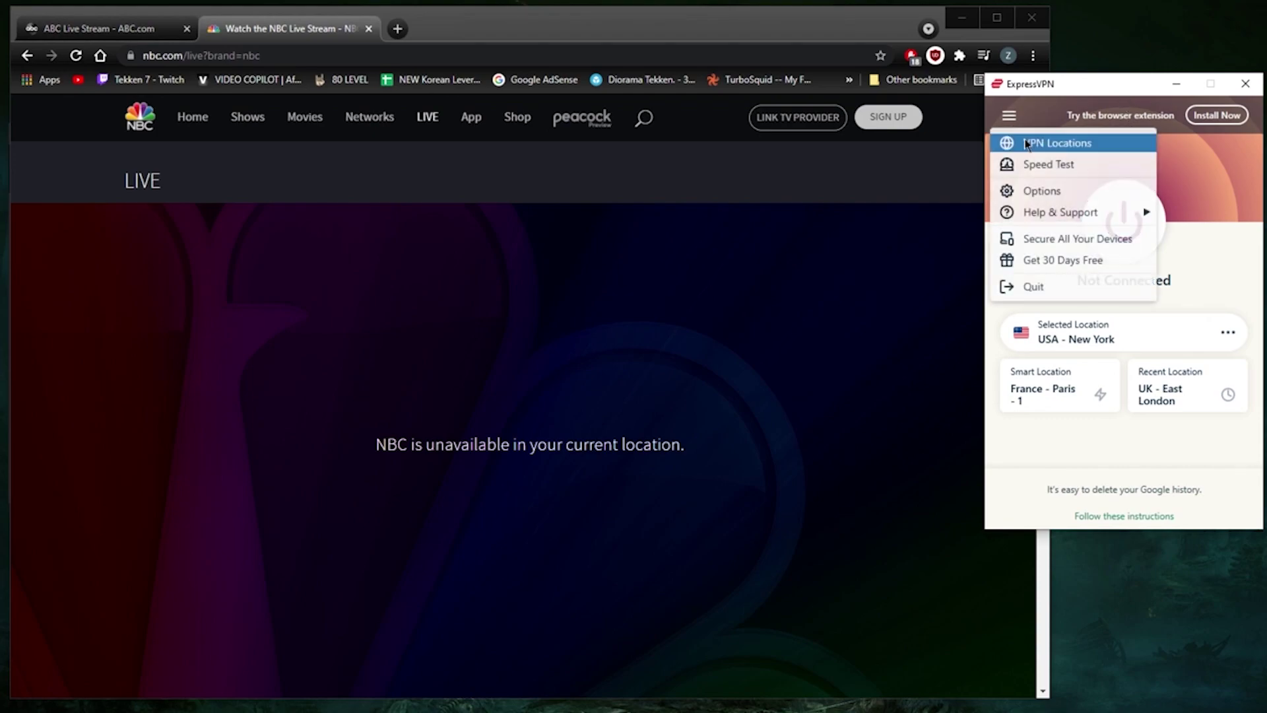
click(1043, 139)
click(884, 155)
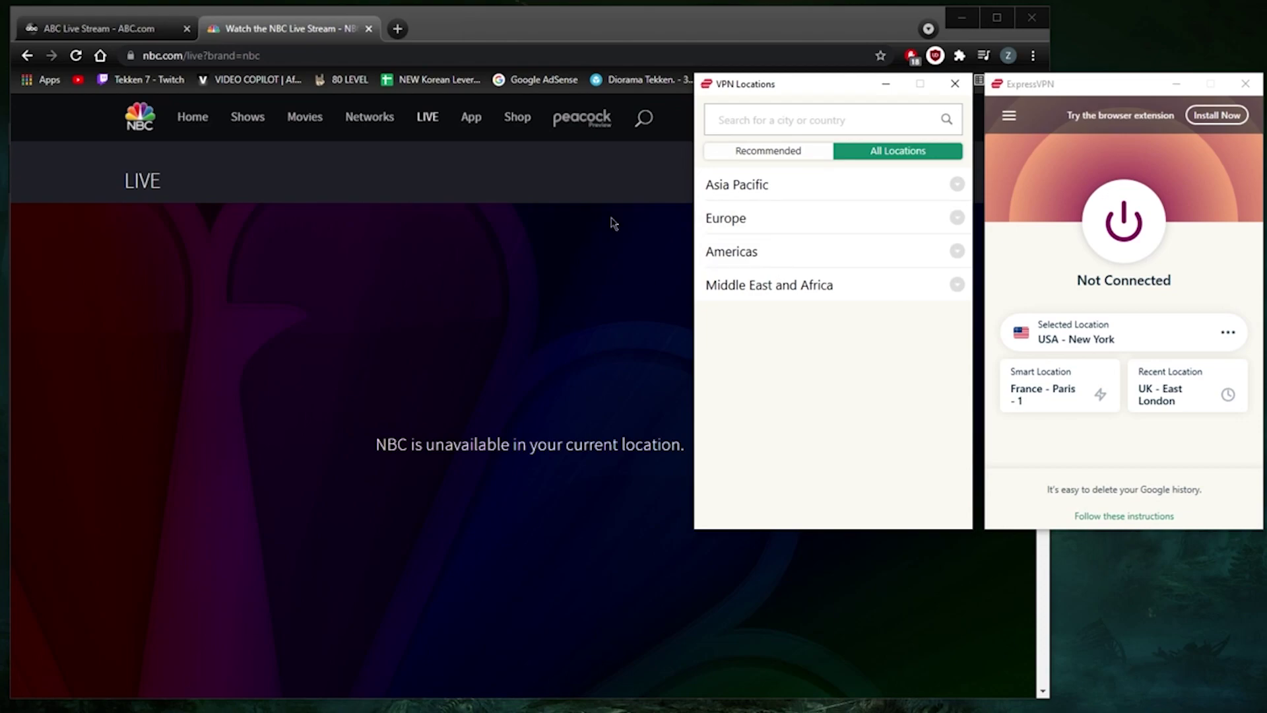
click(957, 260)
click(937, 287)
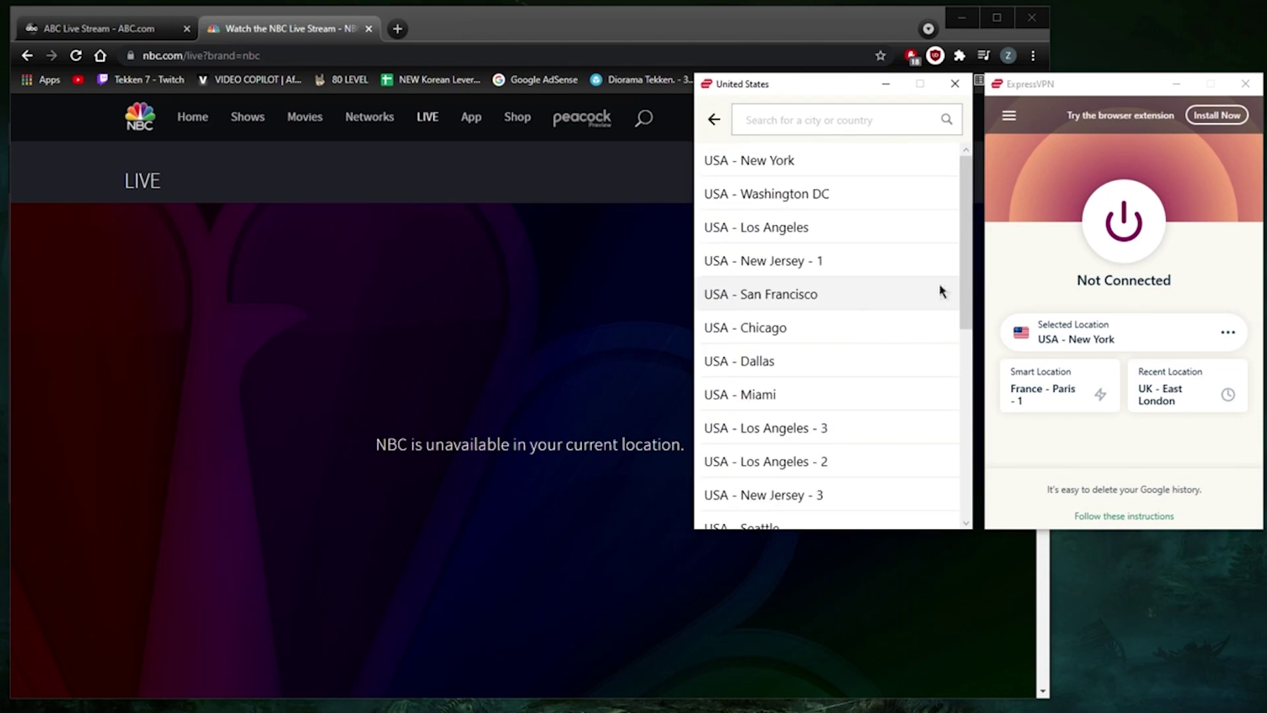
click(955, 84)
click(1124, 229)
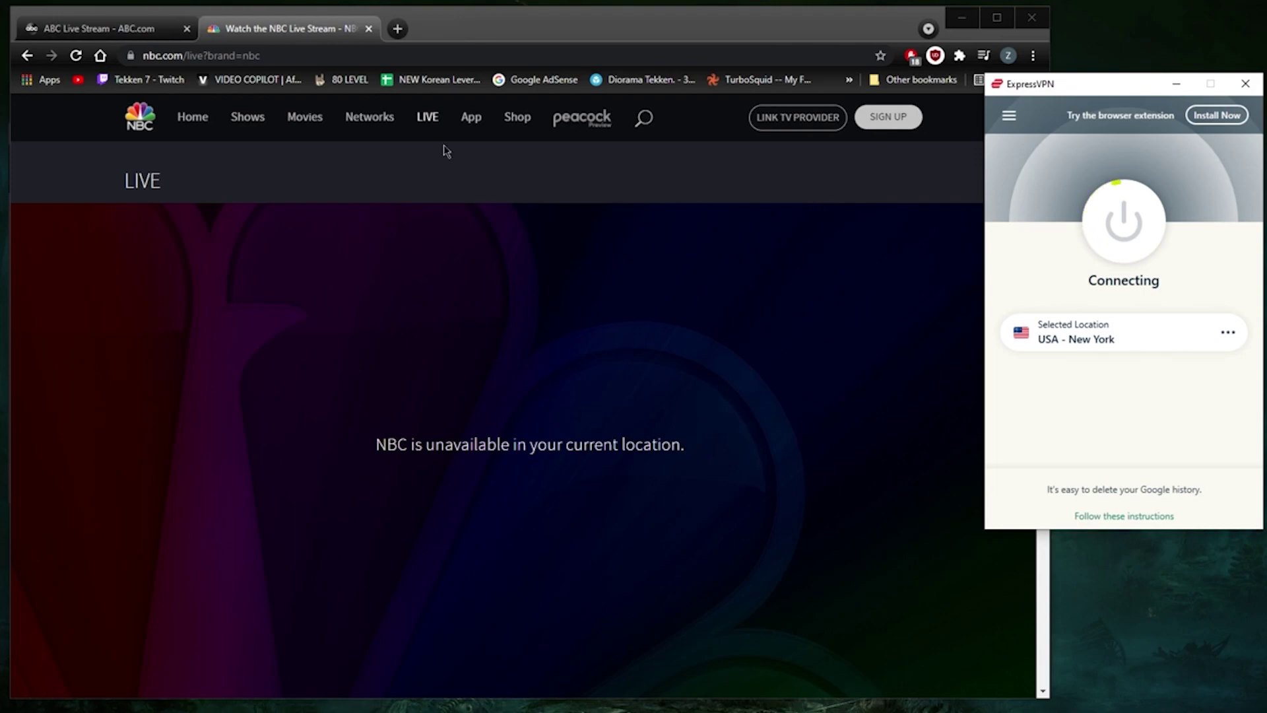
Step: Bring Chrome in front of ExpressVPN and scroll the still-blocked NBC live page
drag(436, 30, 443, 41)
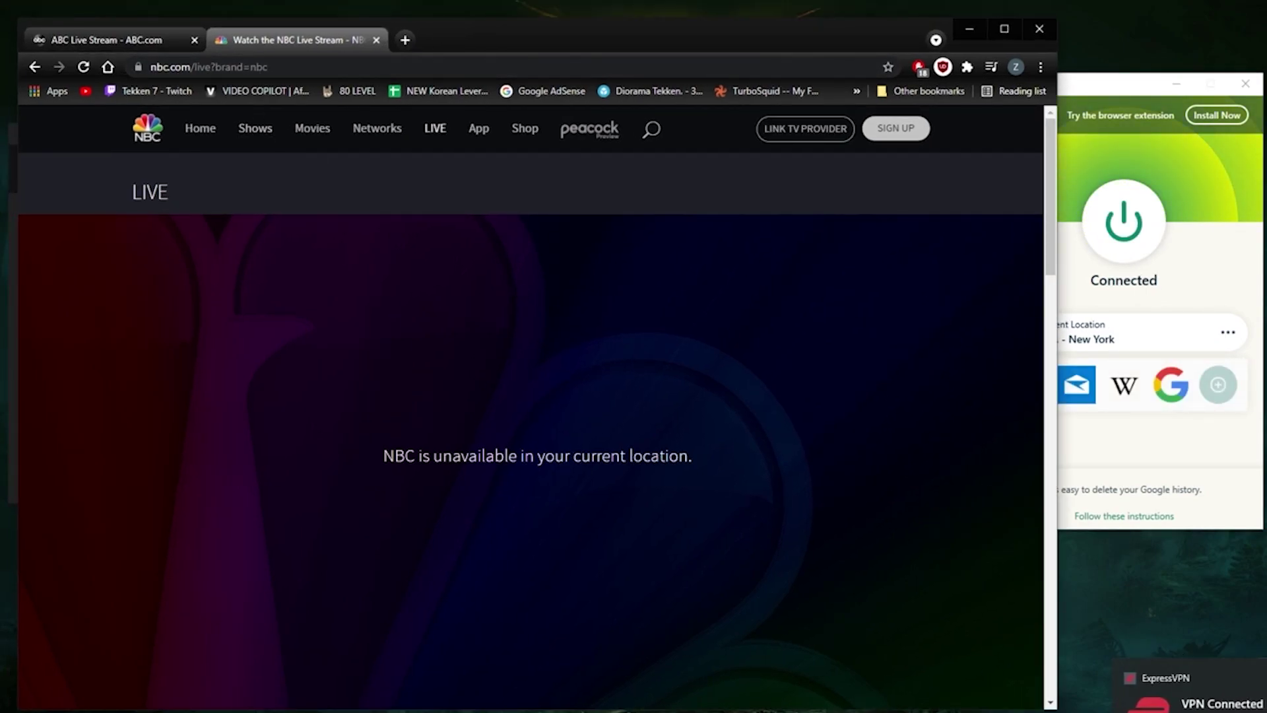
scroll(444, 264, down, 3)
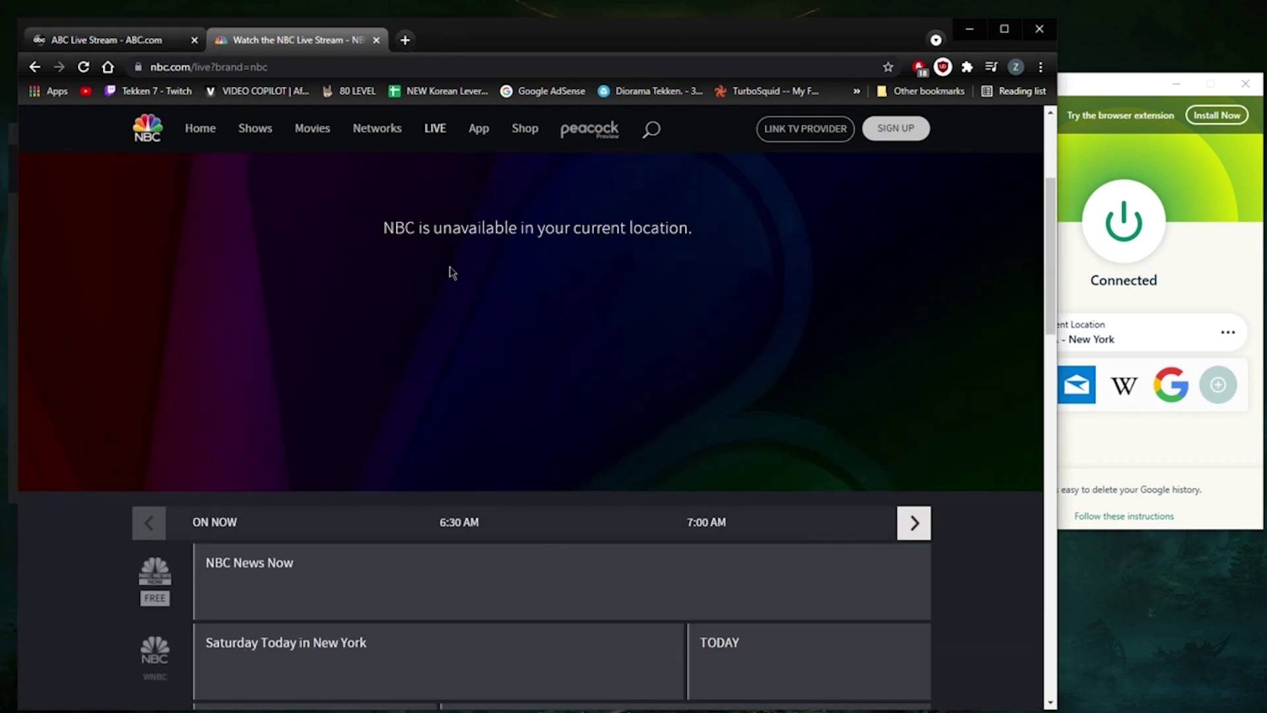
scroll(444, 271, up, 3)
scroll(393, 345, down, 2)
scroll(400, 371, up, 1)
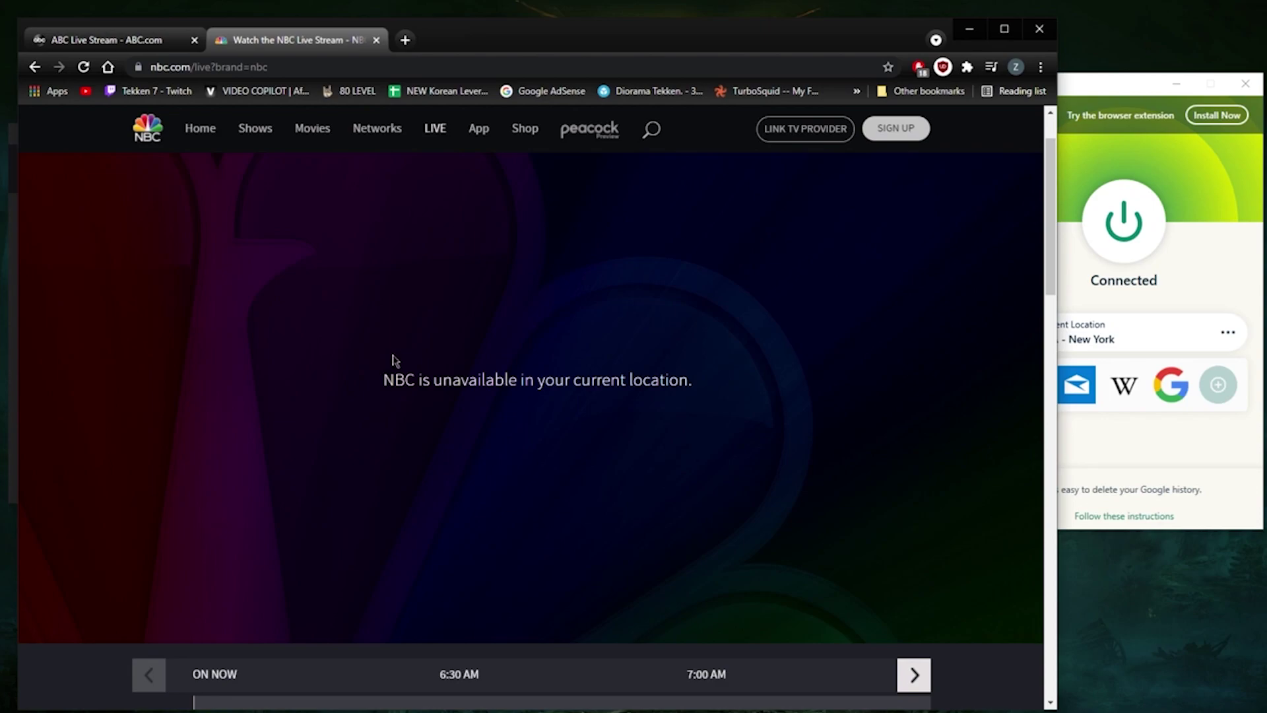
Step: Reload NBC's live page over the VPN, check its schedule, then switch to the ABC Live Stream tab
click(83, 67)
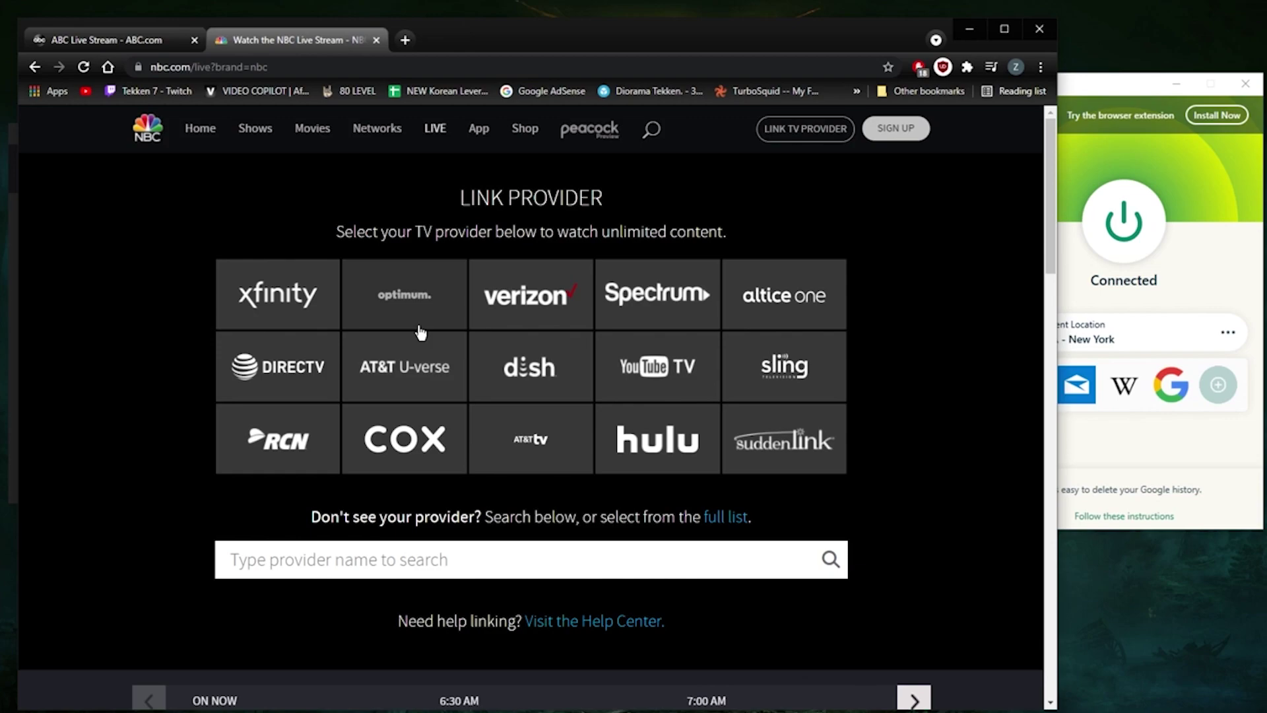
scroll(500, 364, down, 1)
scroll(499, 363, down, 5)
scroll(469, 390, down, 4)
scroll(368, 447, up, 2)
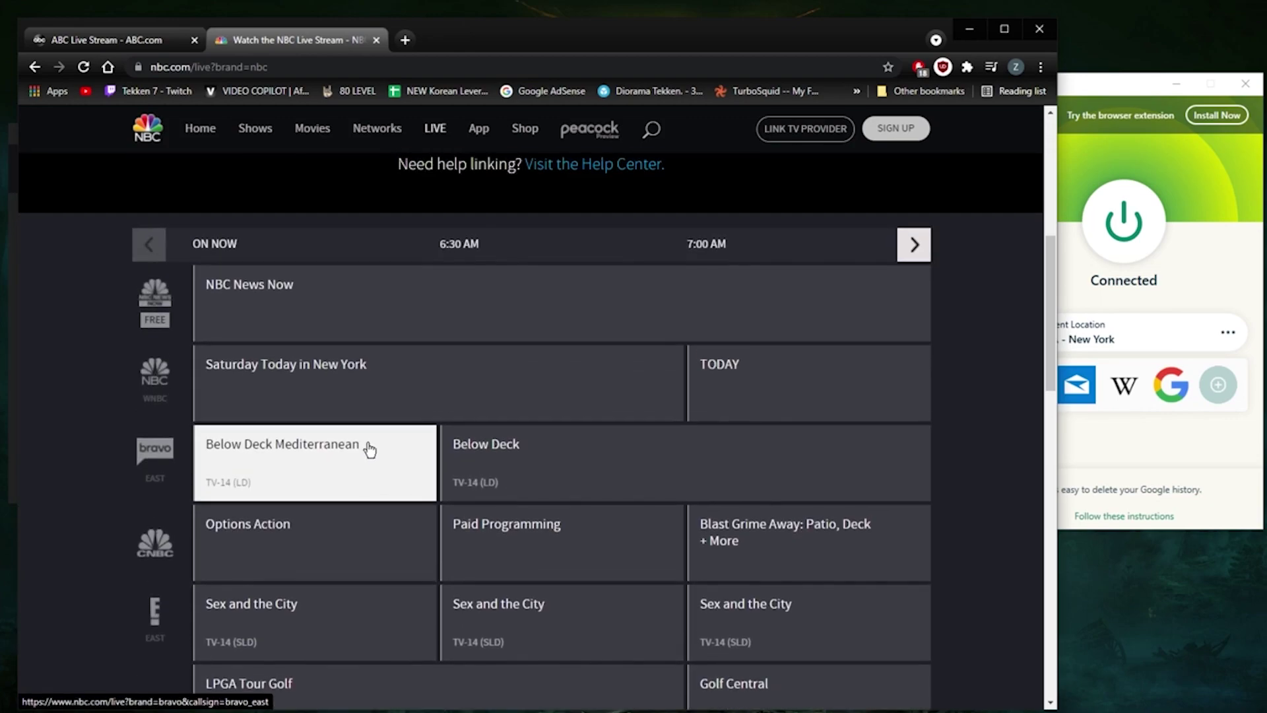
click(106, 40)
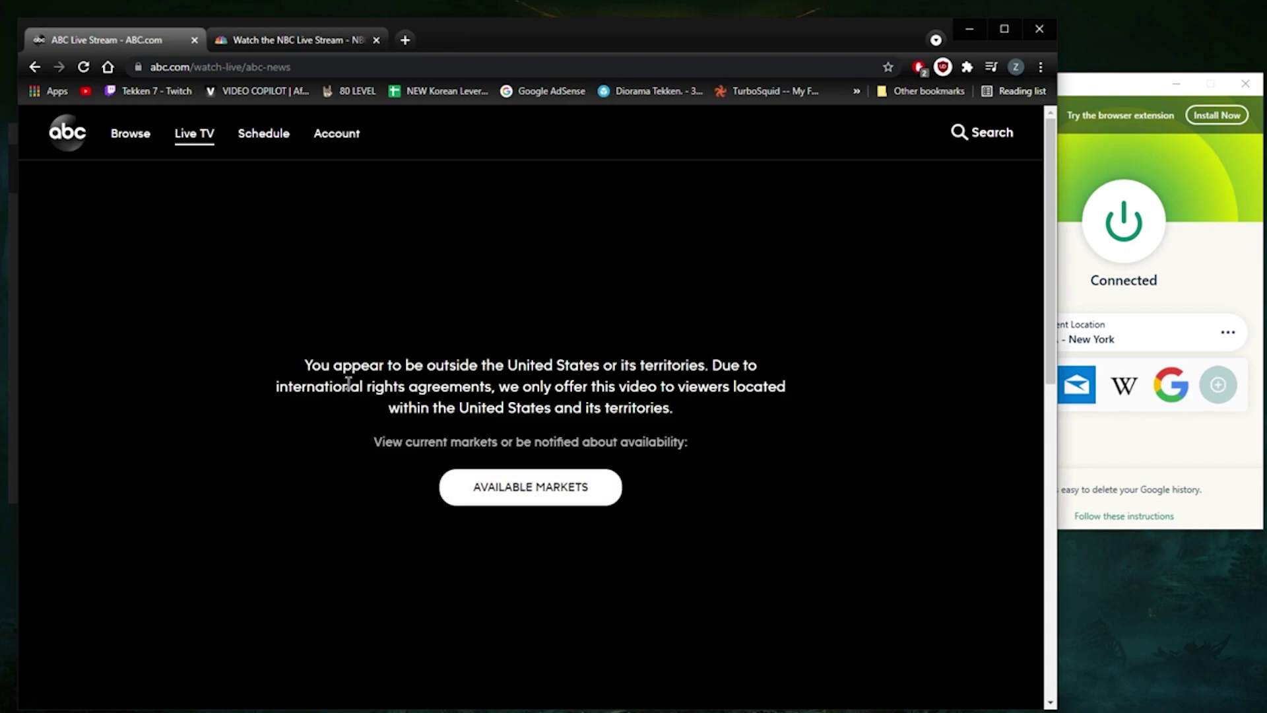
Step: Reload ABC's live page over the New York VPN and scroll its ABC News Live player and schedule
click(82, 67)
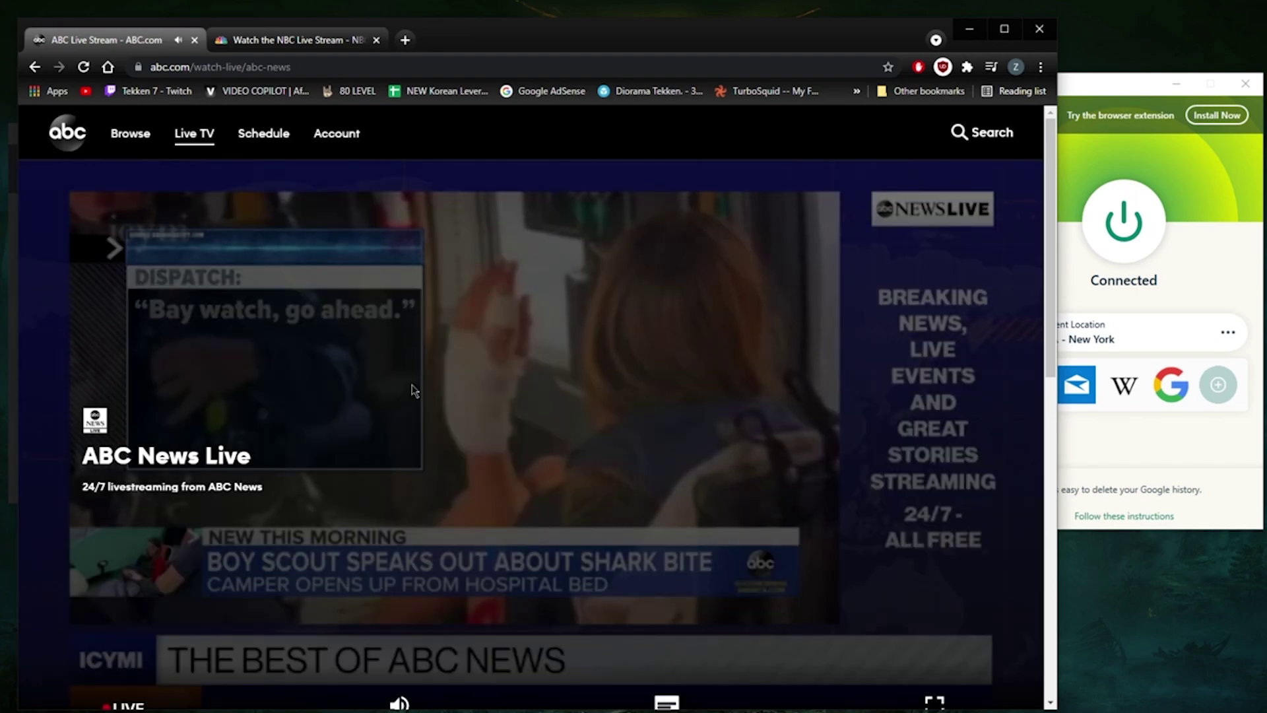
scroll(552, 385, down, 1)
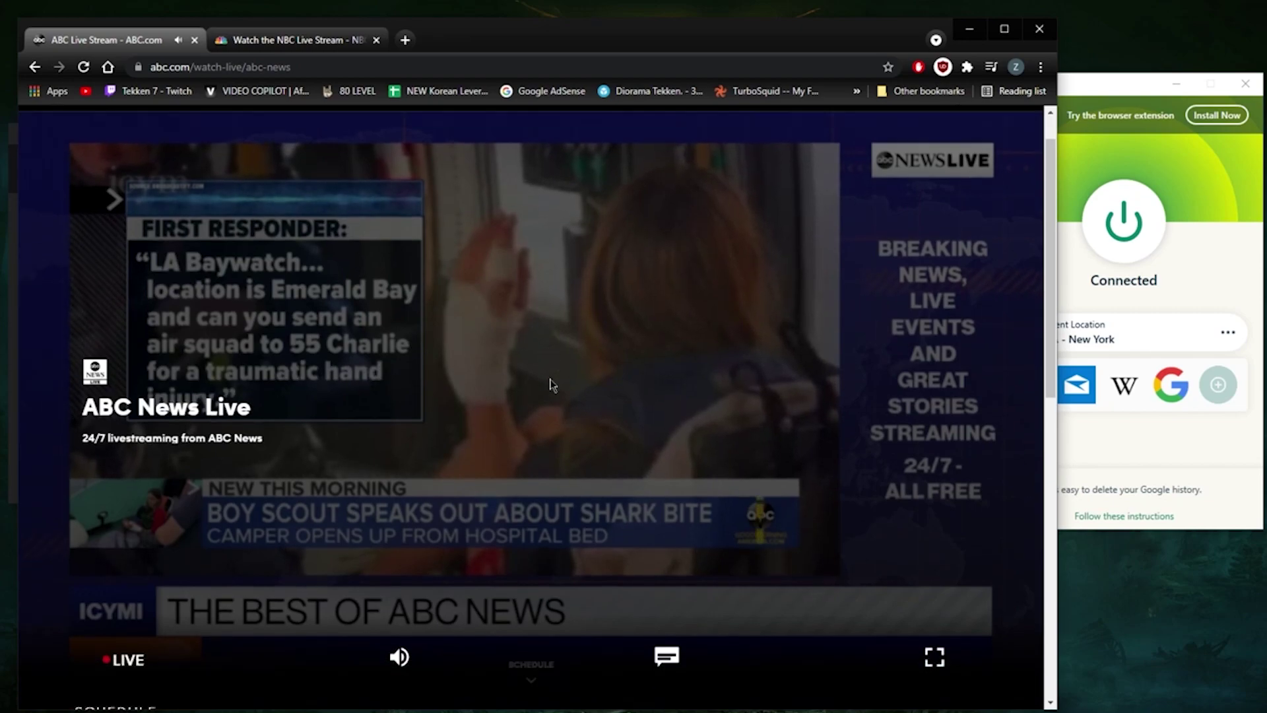
scroll(552, 385, down, 3)
scroll(489, 416, up, 4)
scroll(535, 395, down, 3)
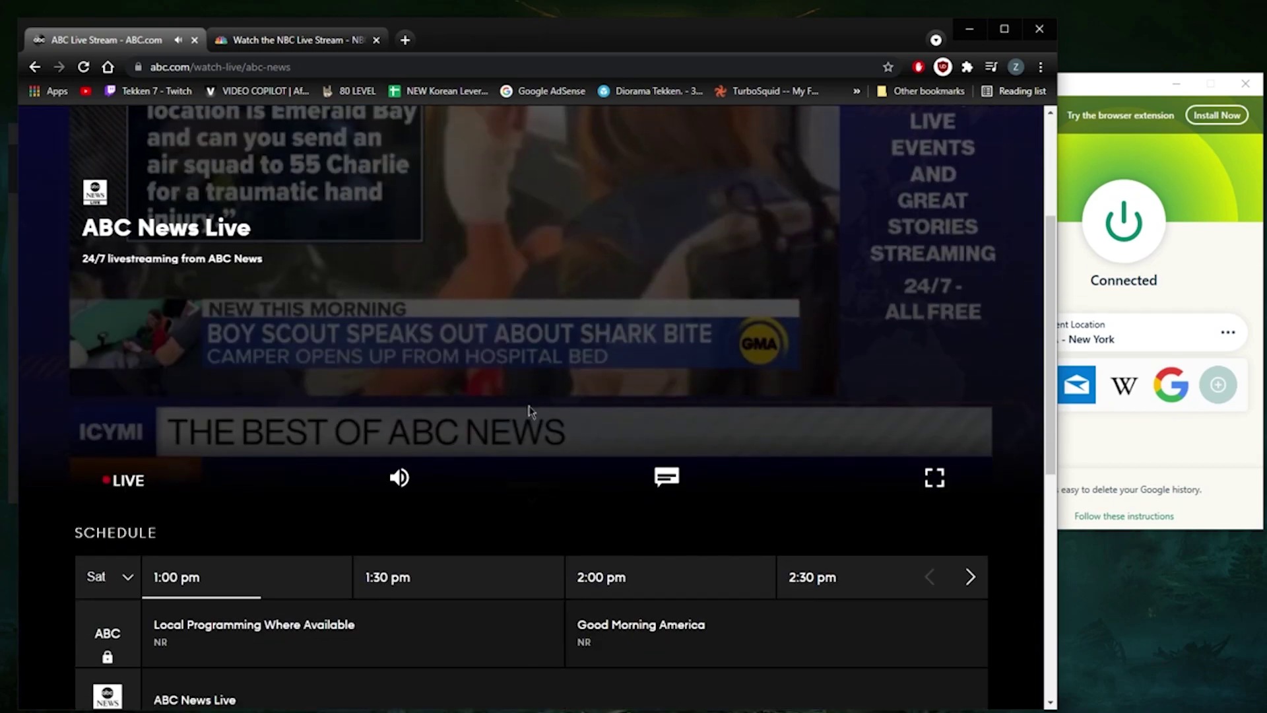
scroll(362, 429, up, 4)
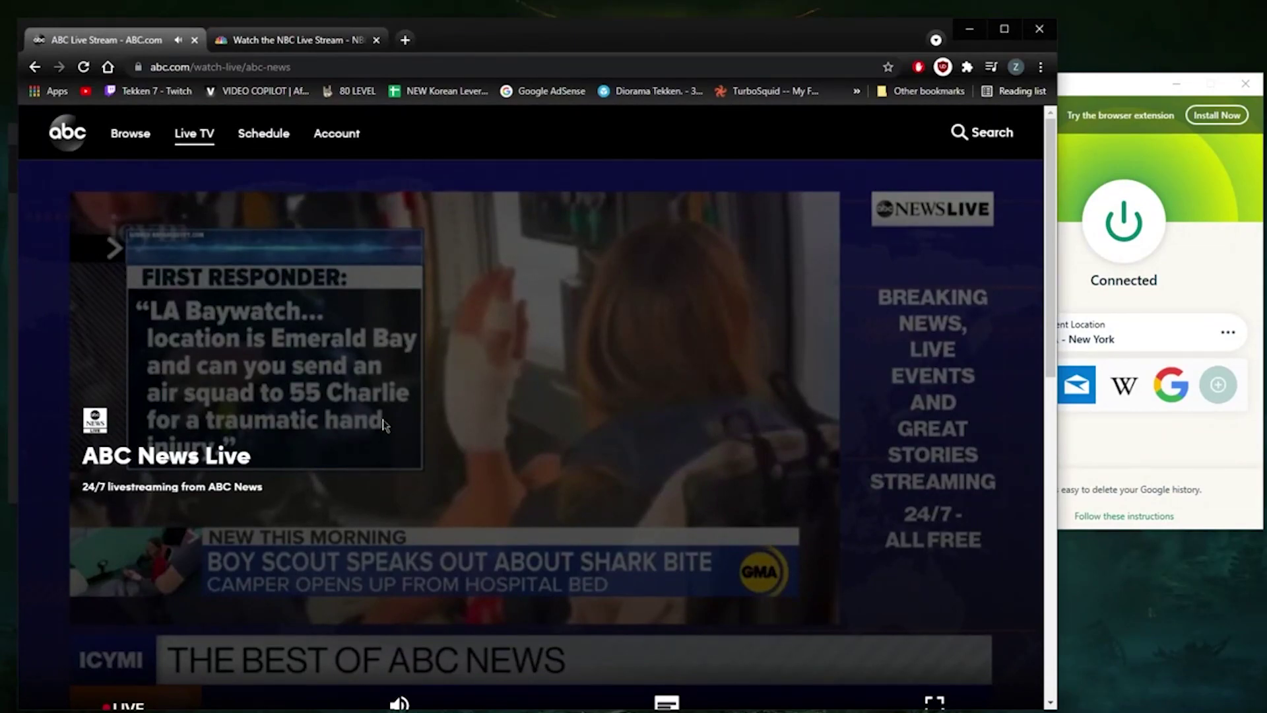
scroll(369, 432, down, 3)
scroll(471, 474, down, 4)
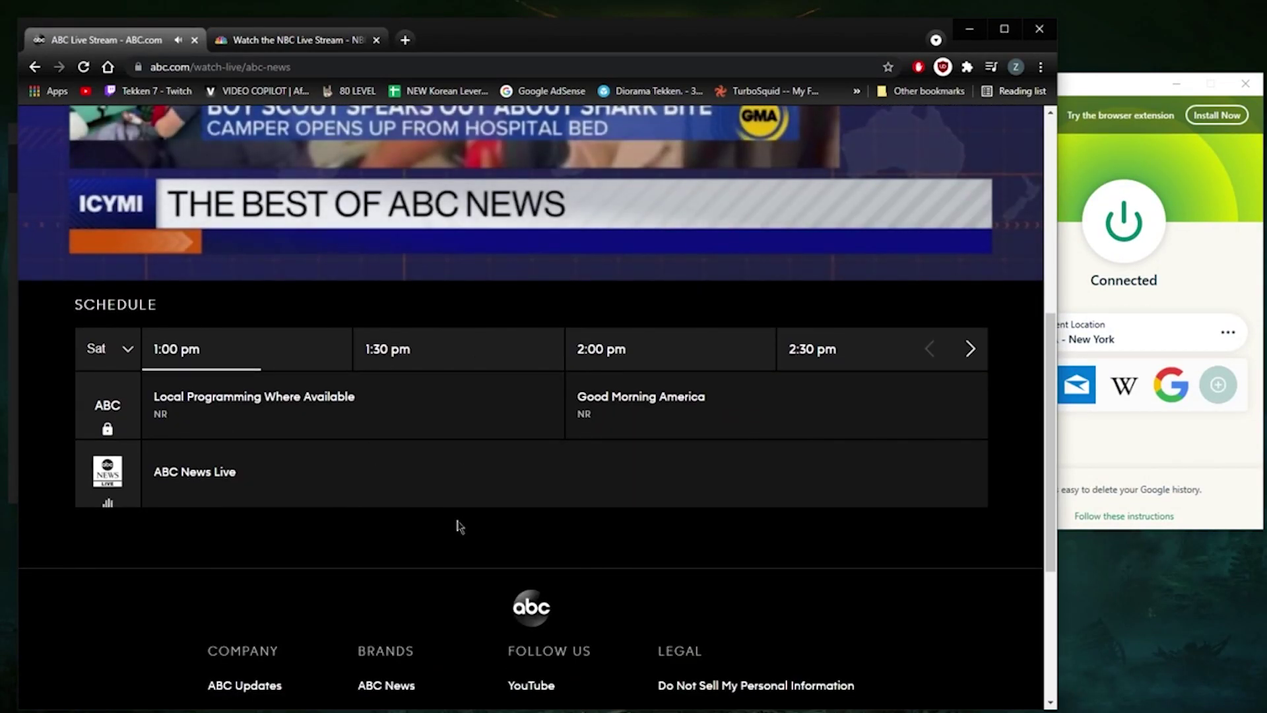
scroll(458, 521, up, 7)
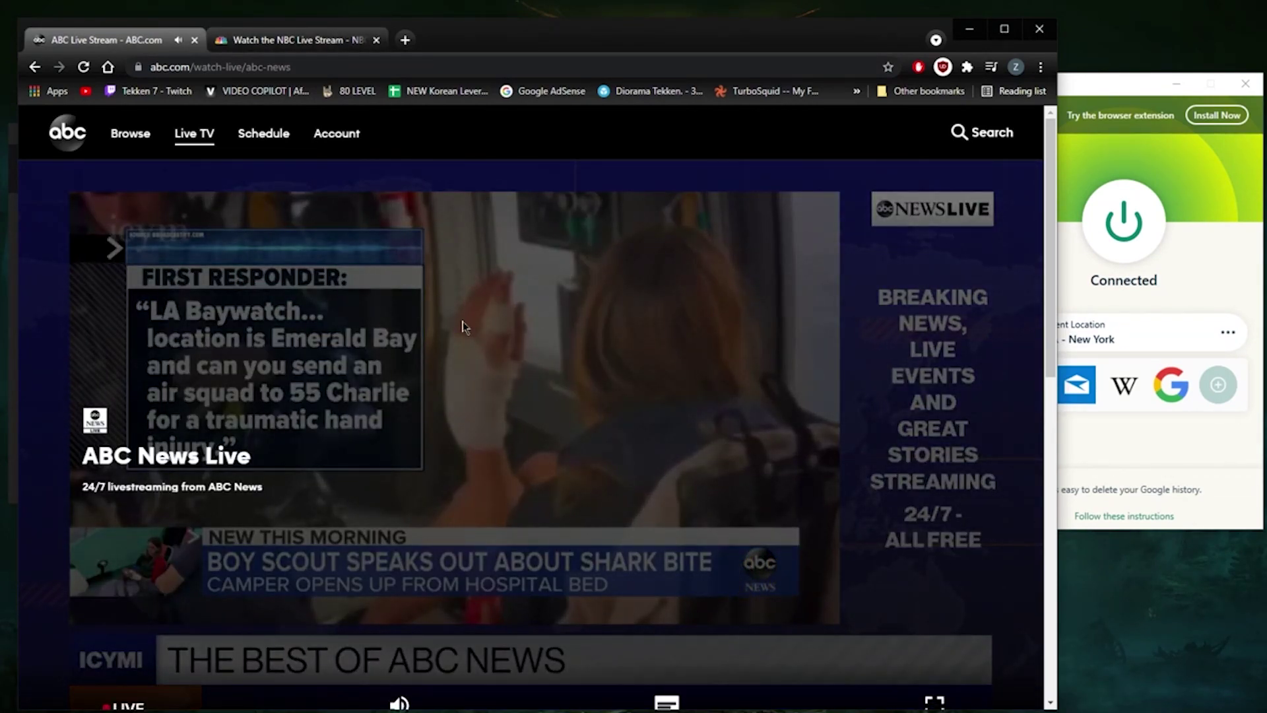
scroll(415, 401, down, 1)
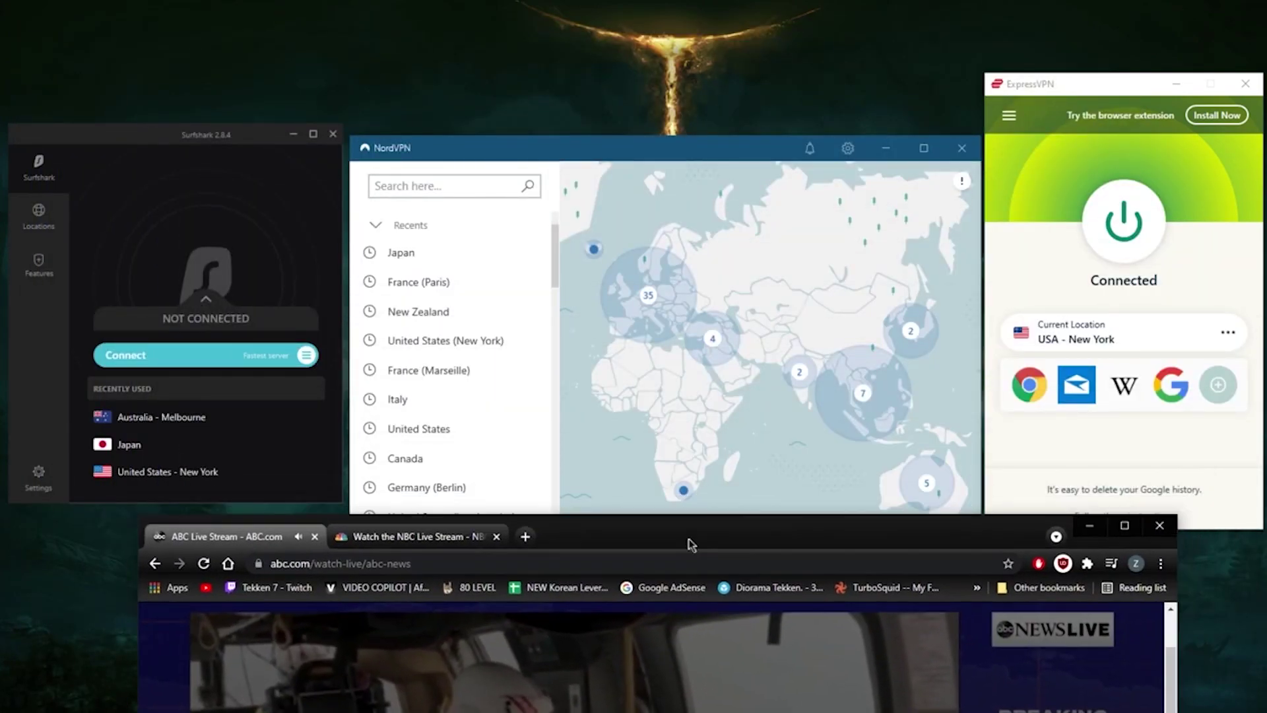
drag(571, 45, 688, 540)
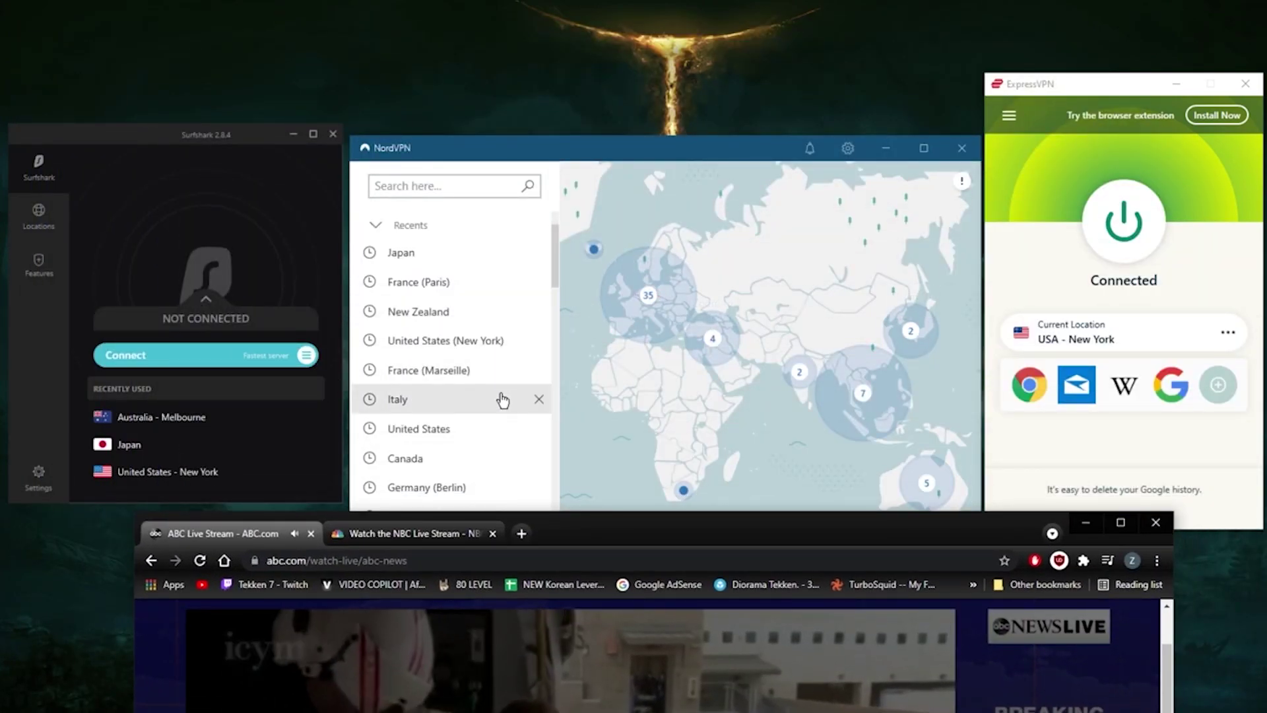
drag(707, 532, 715, 93)
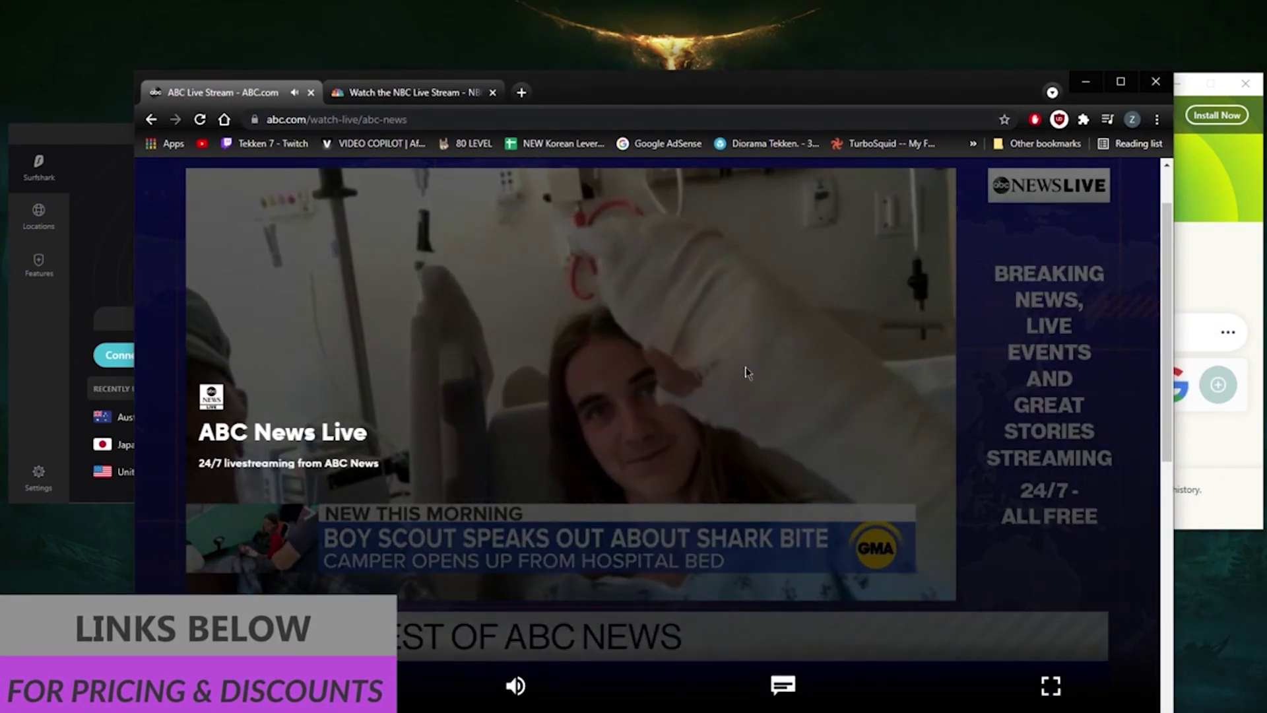